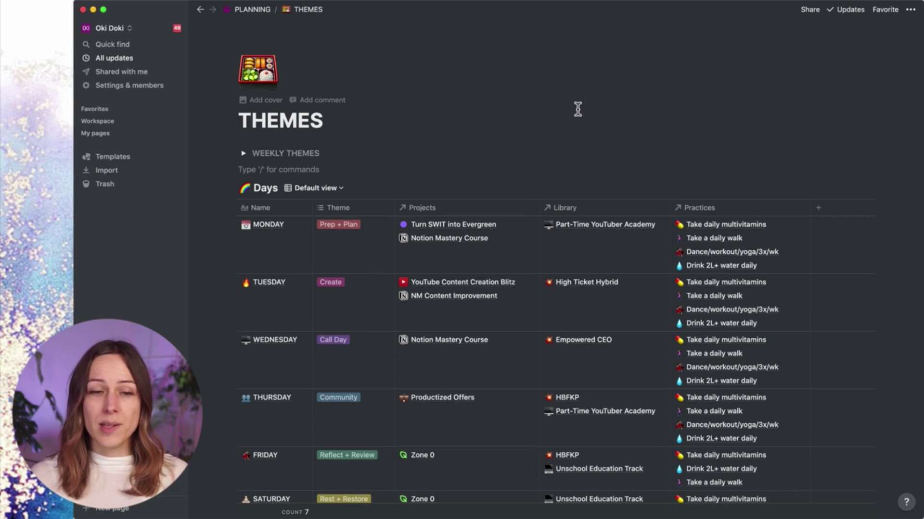
# Switch the Days database from its Default view to the board view.
pyautogui.scroll(-1, 575, 107)
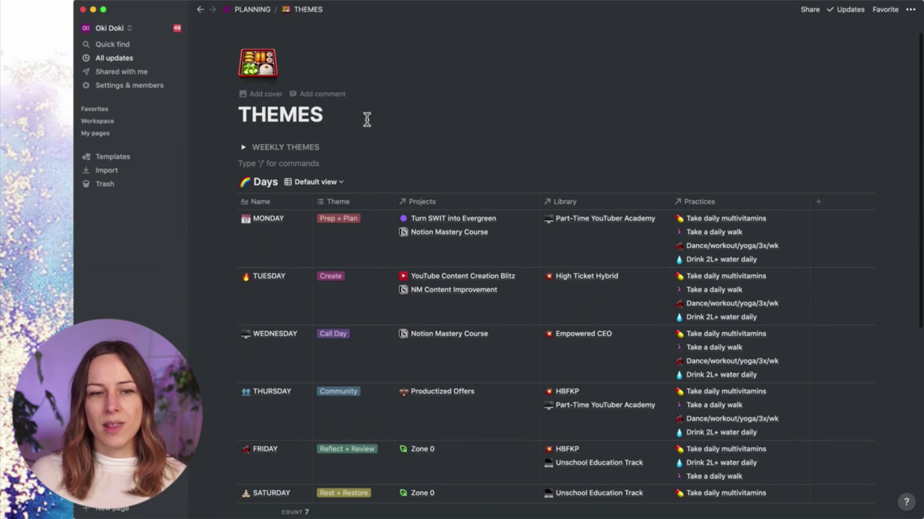
pyautogui.scroll(-1, 286, 206)
pyautogui.scroll(-5, 286, 206)
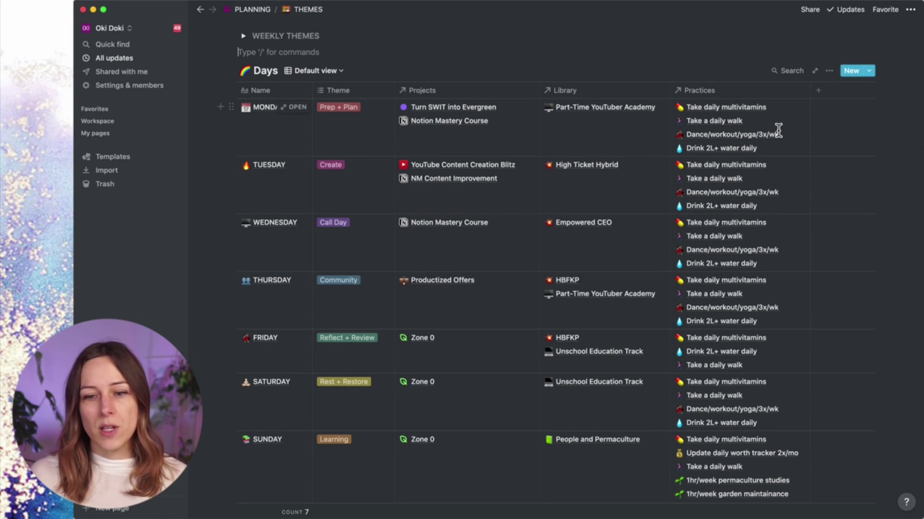
pyautogui.scroll(-1, 766, 227)
pyautogui.scroll(-1, 766, 227)
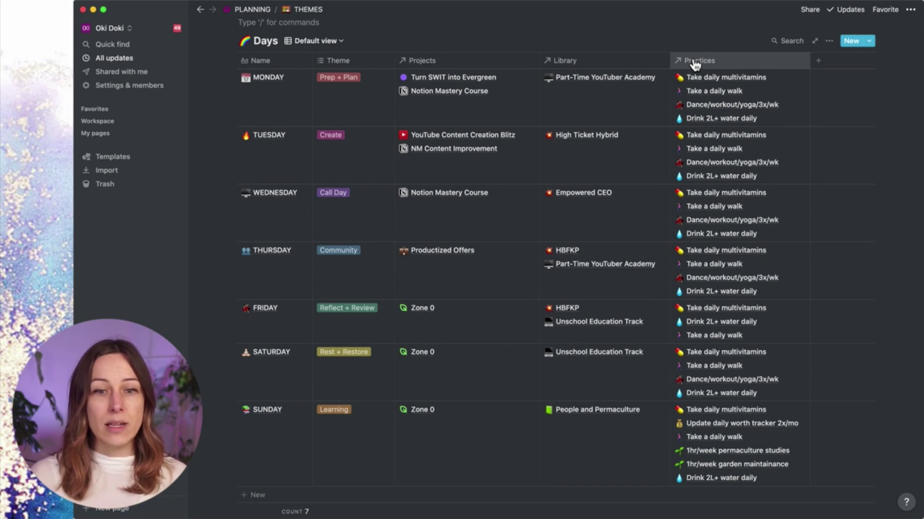
pyautogui.scroll(2, 330, 76)
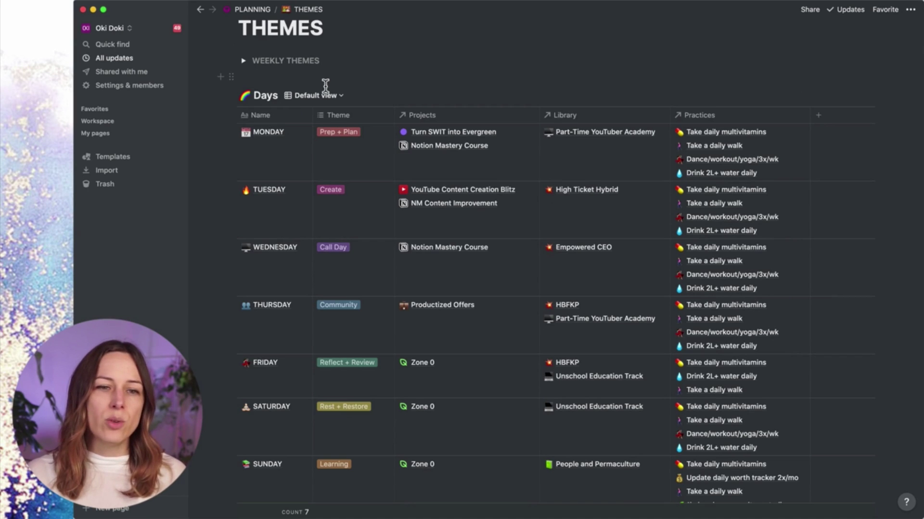
pyautogui.click(319, 96)
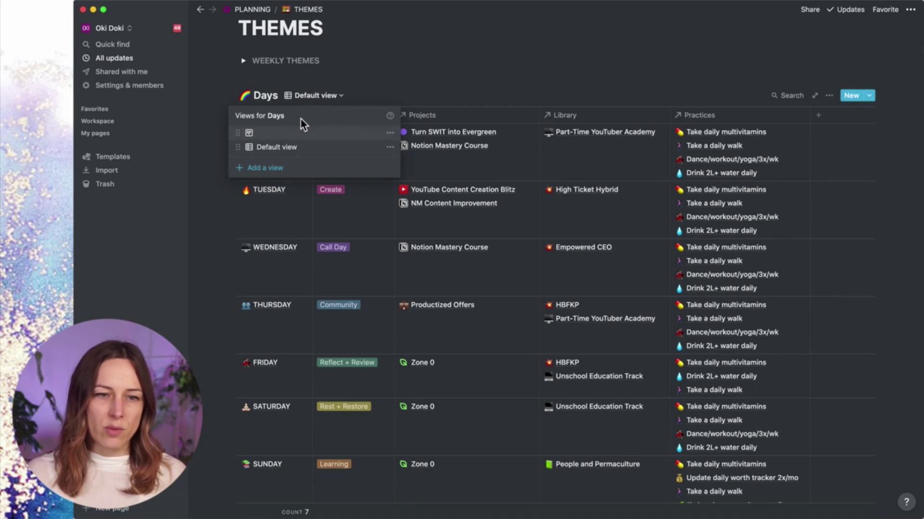
pyautogui.click(250, 134)
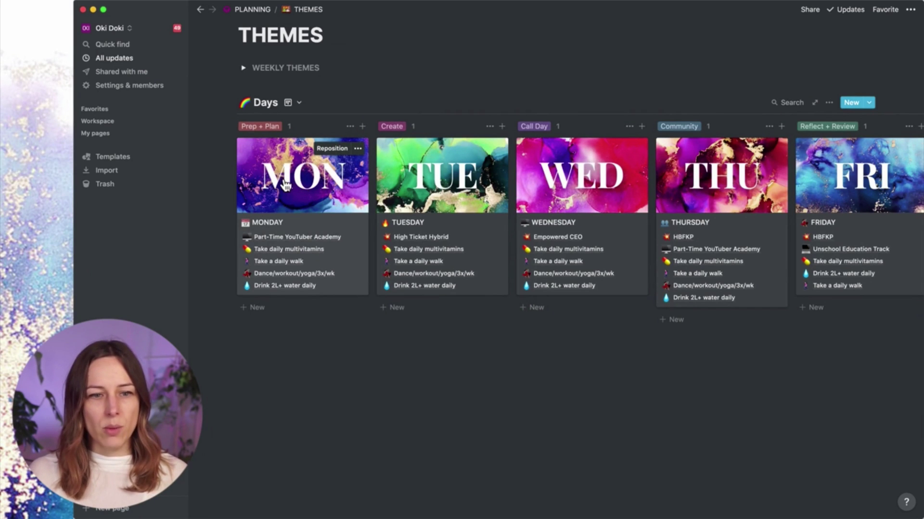
# On the MONDAY page, move the Monday entry to the top of the Journal relation.
pyautogui.click(278, 235)
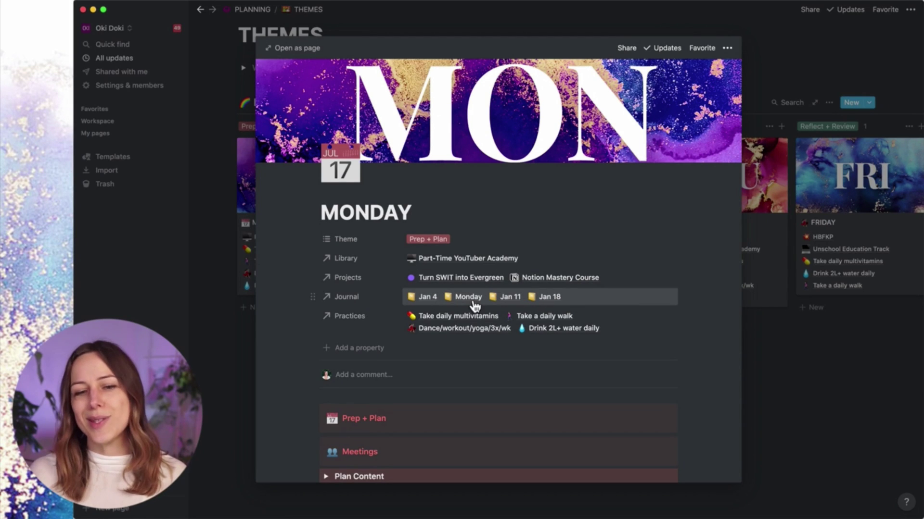
pyautogui.click(457, 306)
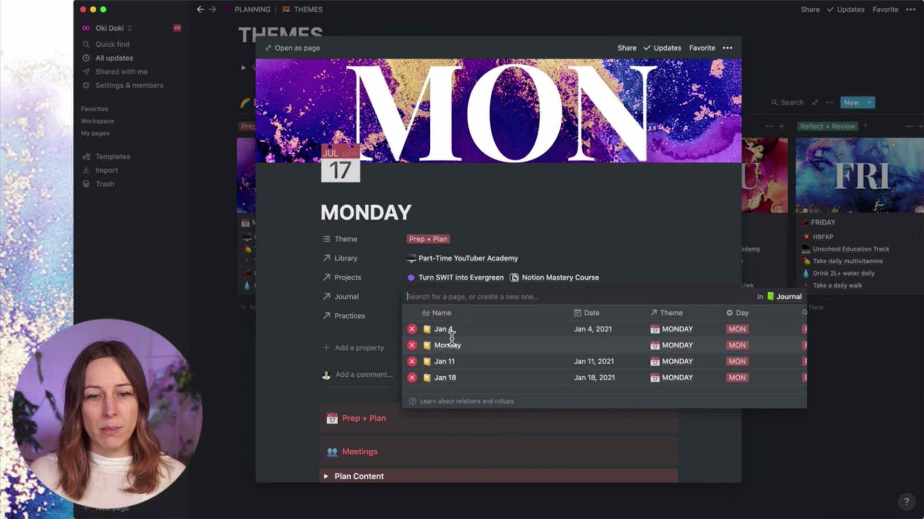
pyautogui.moveTo(453, 342)
pyautogui.mouseDown()
pyautogui.moveTo(449, 310)
pyautogui.moveTo(452, 327)
pyautogui.mouseUp()
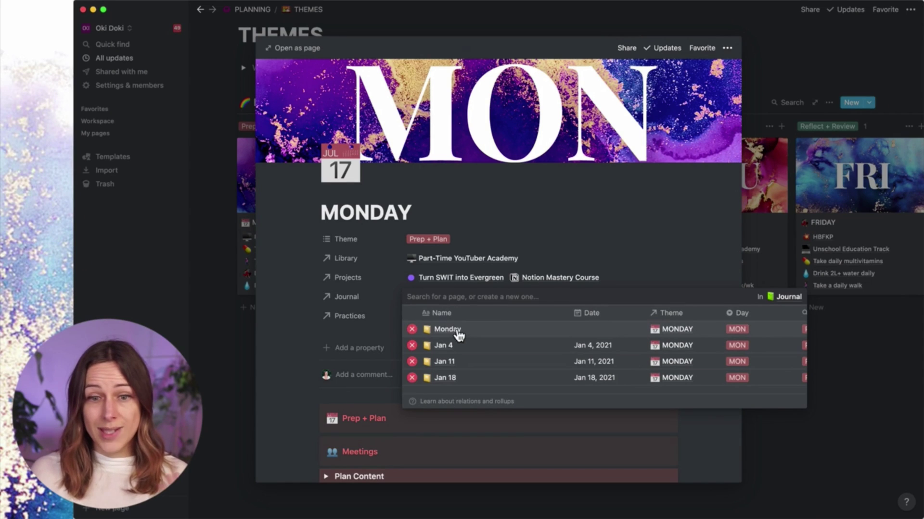
pyautogui.click(535, 255)
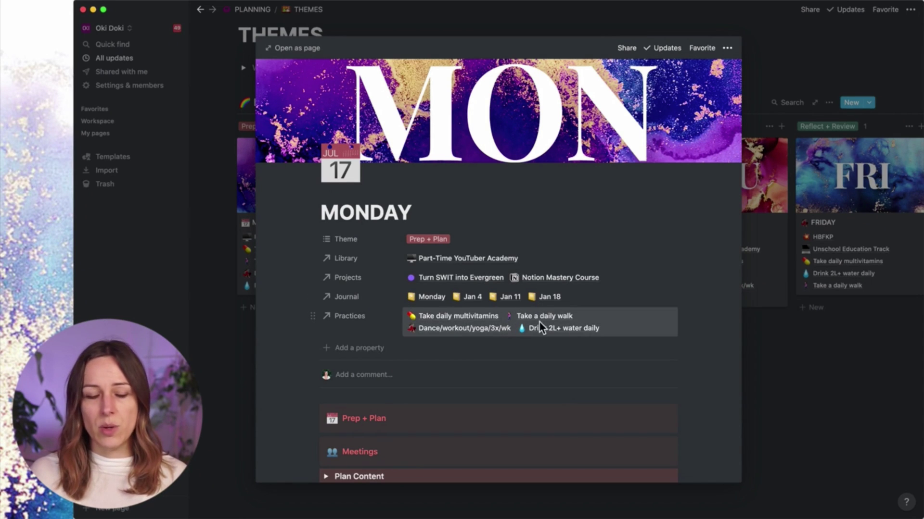
# Expand and collapse MONDAY's Plan Content to-dos, then return to the board.
pyautogui.scroll(-3, 525, 325)
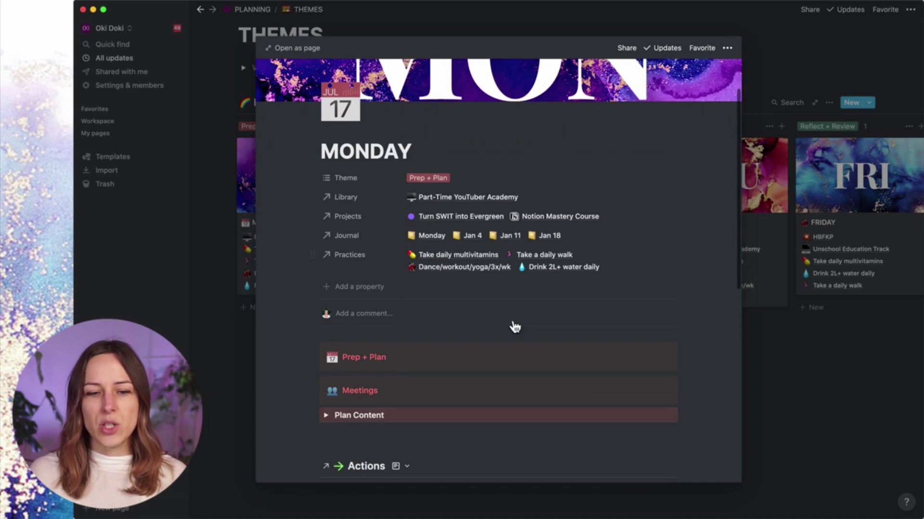
pyautogui.click(327, 415)
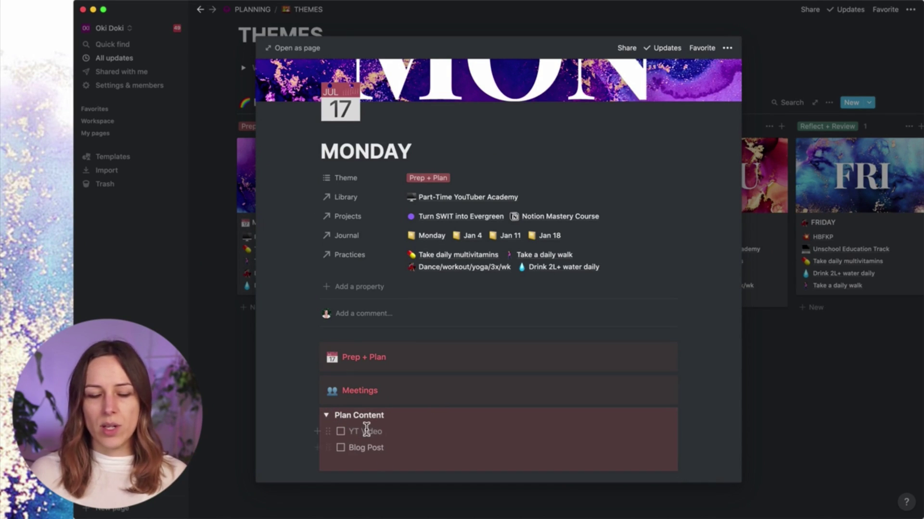
pyautogui.click(327, 415)
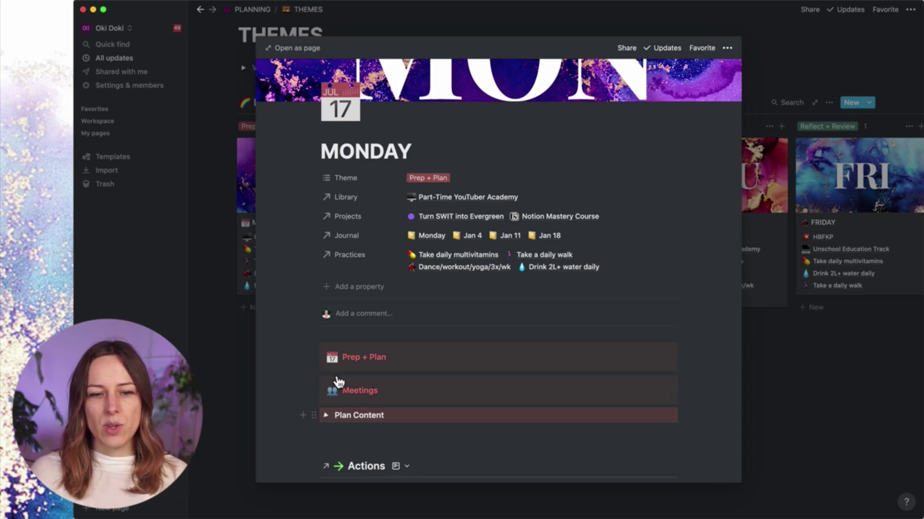
pyautogui.click(775, 89)
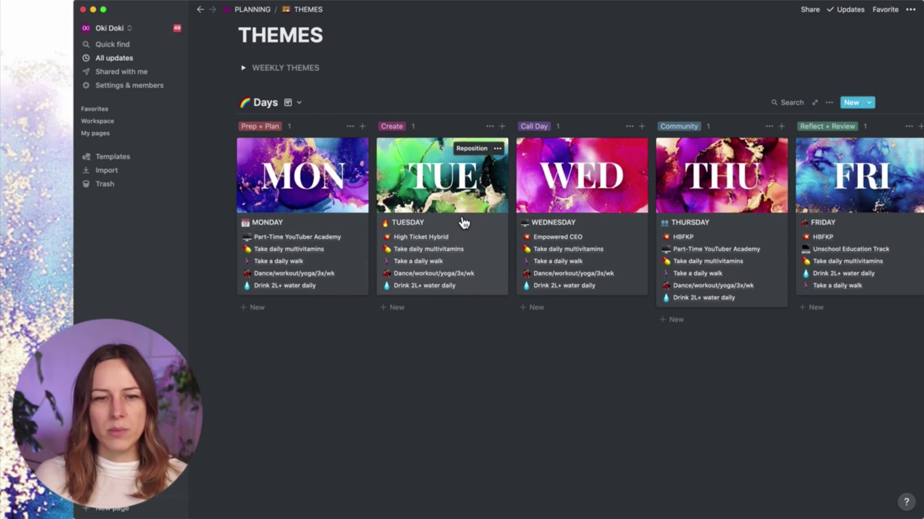
# Glance at the TUESDAY card, then bring up the MONDAY card's page from the board.
pyautogui.click(467, 198)
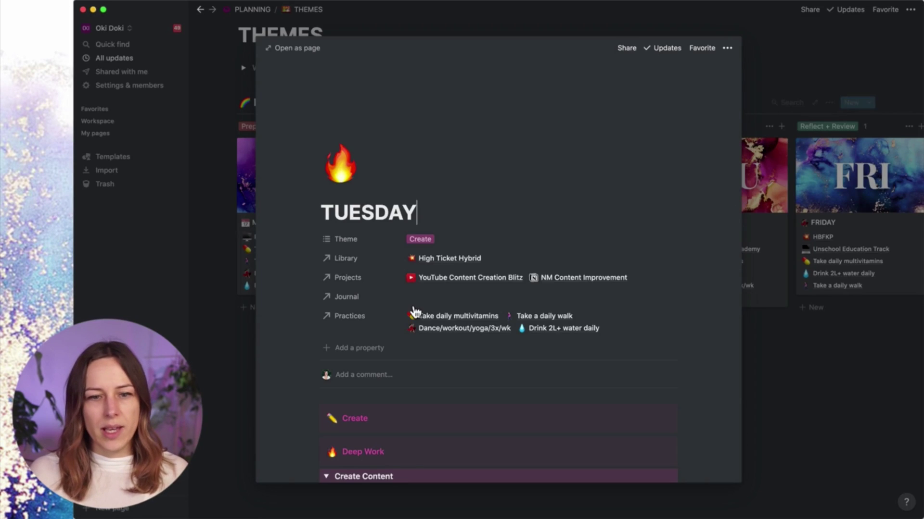
pyautogui.click(835, 164)
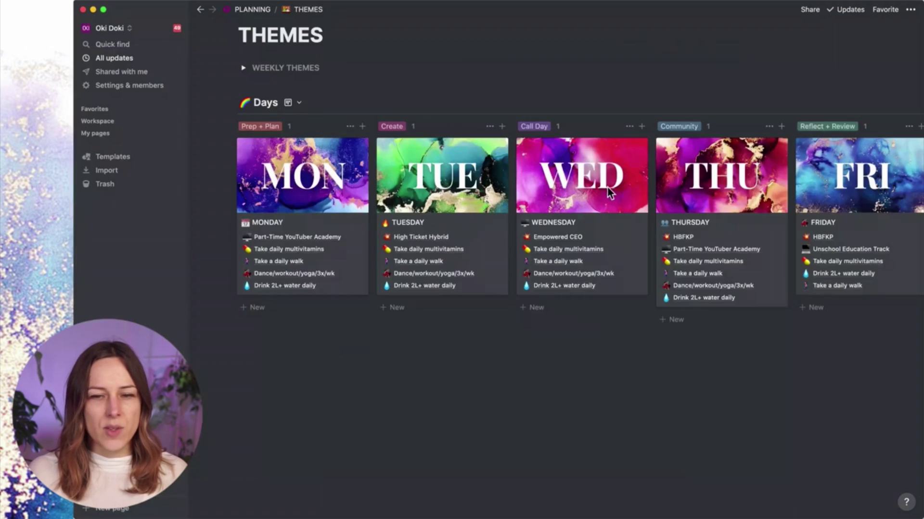
pyautogui.hscroll(10, 562, 191)
pyautogui.hscroll(-10, 562, 202)
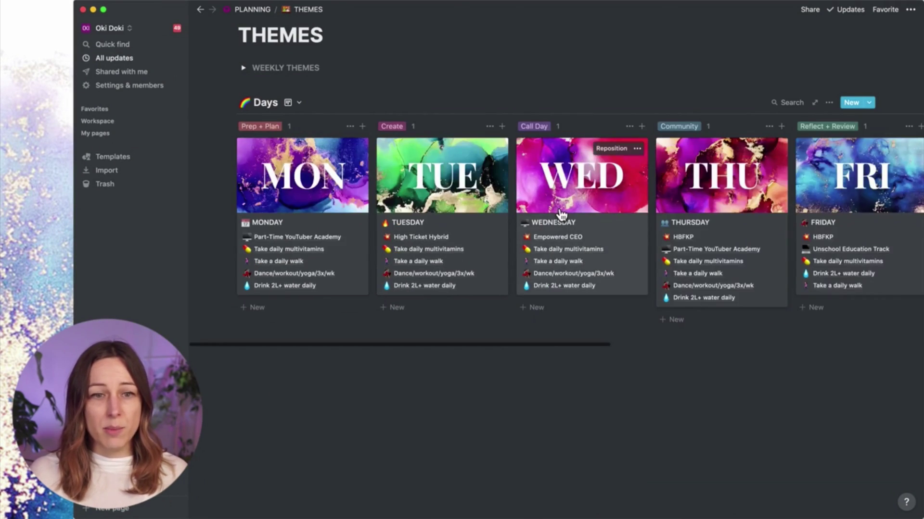
pyautogui.click(313, 186)
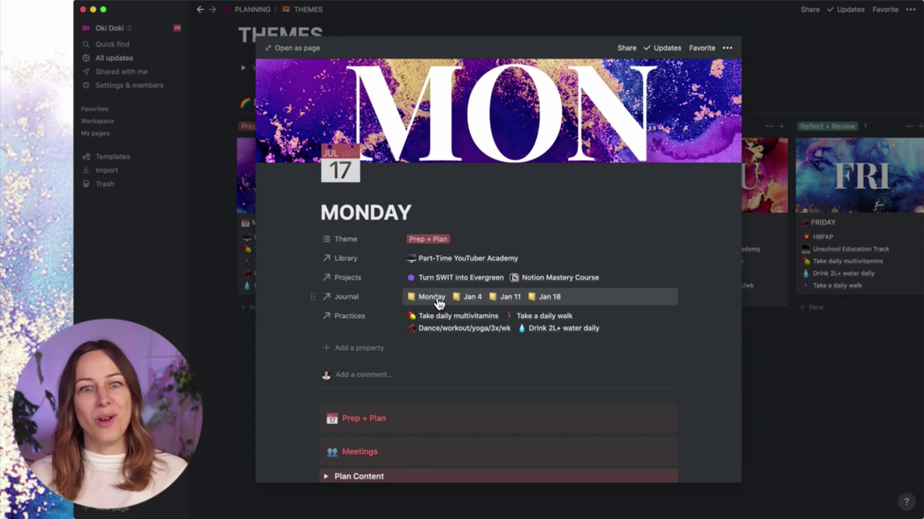
# Go to the Monday journal template through MONDAY's linked Journal entries.
pyautogui.click(431, 298)
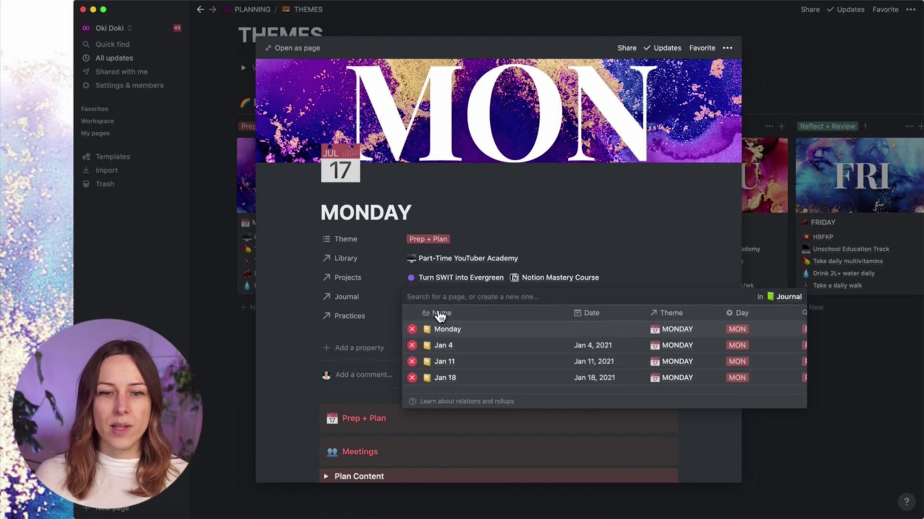
pyautogui.click(446, 330)
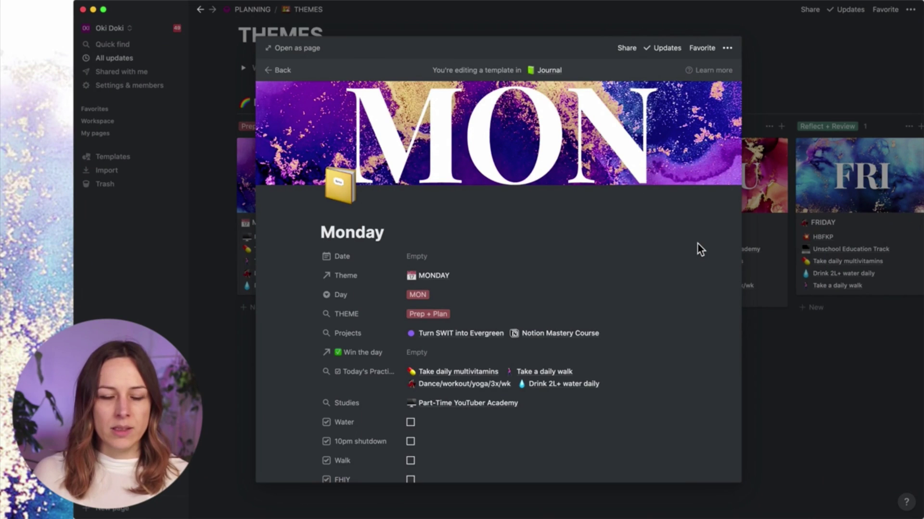
pyautogui.scroll(-1, 679, 245)
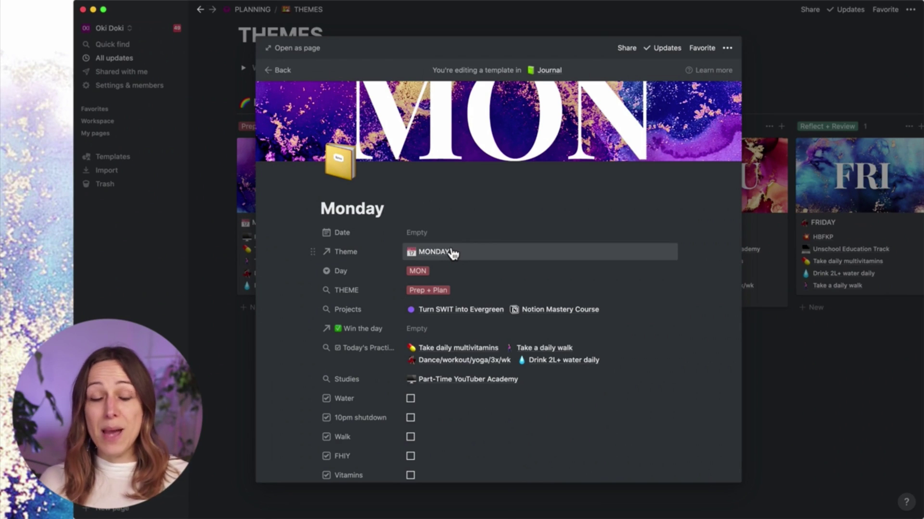
# Remove MONDAY from the Monday template's Theme relation.
pyautogui.click(473, 256)
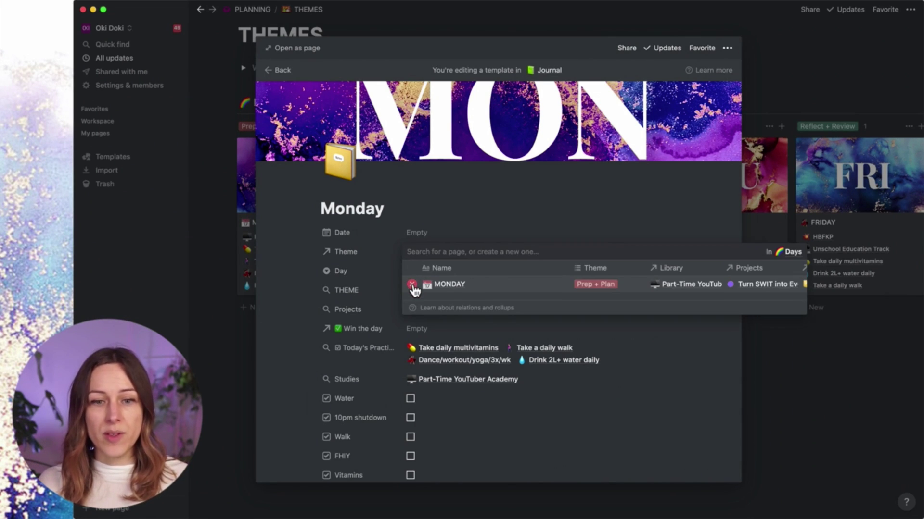
pyautogui.click(412, 285)
pyautogui.click(295, 279)
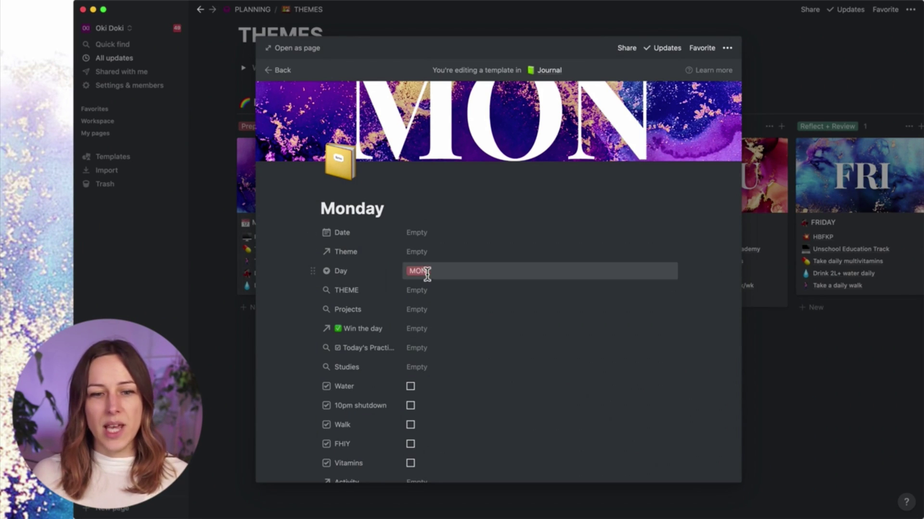
# Reveal the template's 17 hidden properties.
pyautogui.scroll(-4, 455, 289)
pyautogui.scroll(-5, 455, 289)
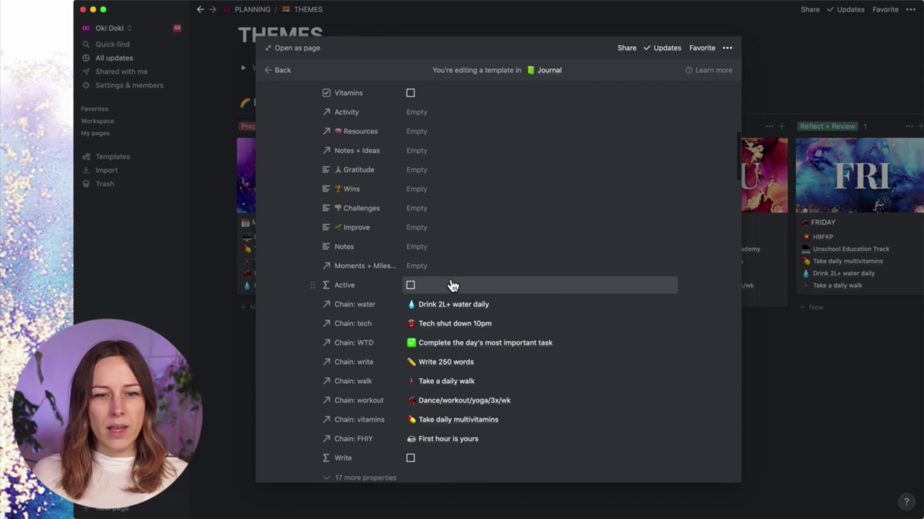
pyautogui.scroll(-1, 453, 286)
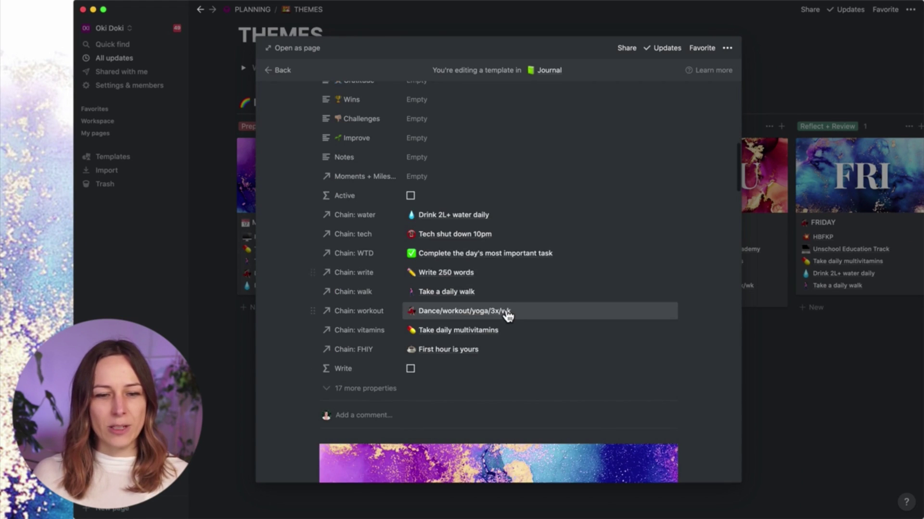
pyautogui.scroll(-10, 508, 316)
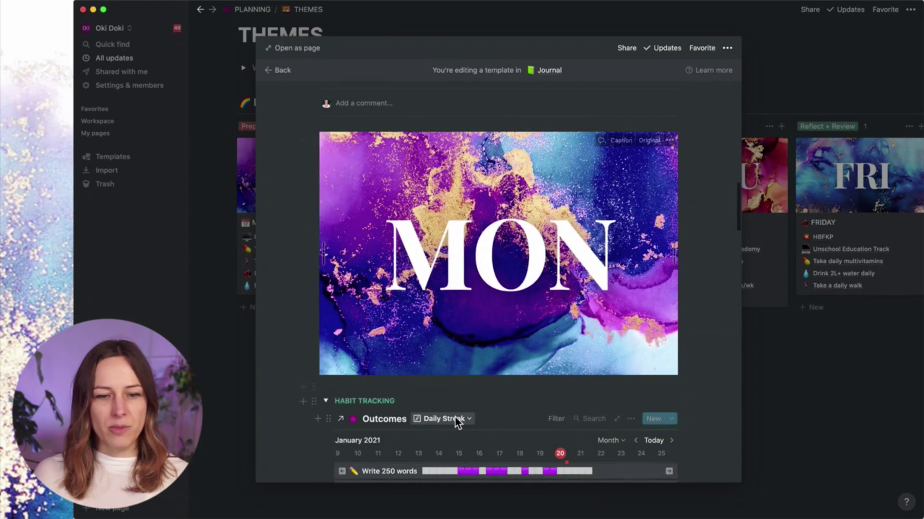
pyautogui.scroll(10, 474, 391)
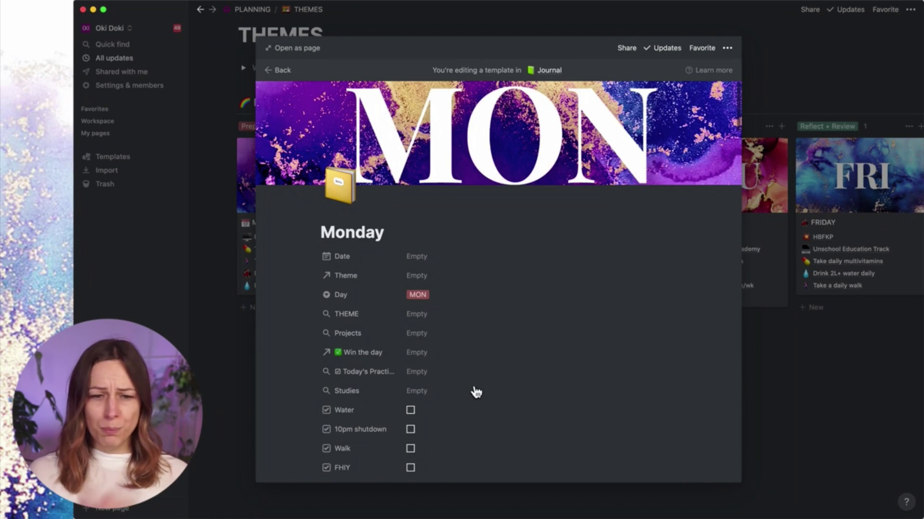
pyautogui.scroll(-15, 474, 323)
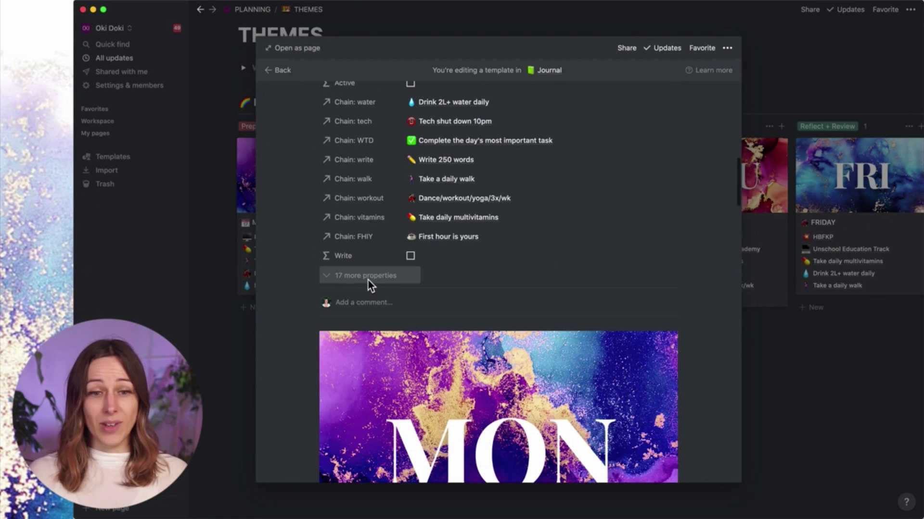
pyautogui.click(368, 279)
pyautogui.scroll(-6, 516, 308)
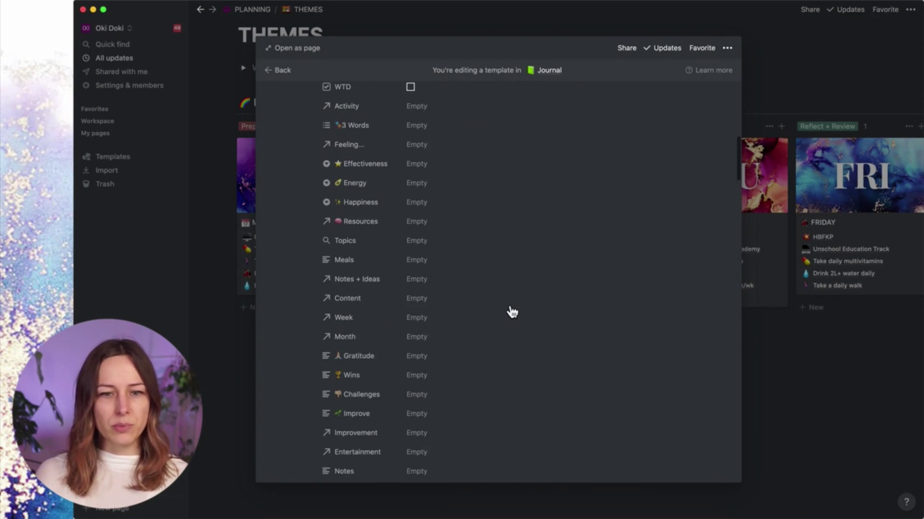
pyautogui.scroll(10, 511, 312)
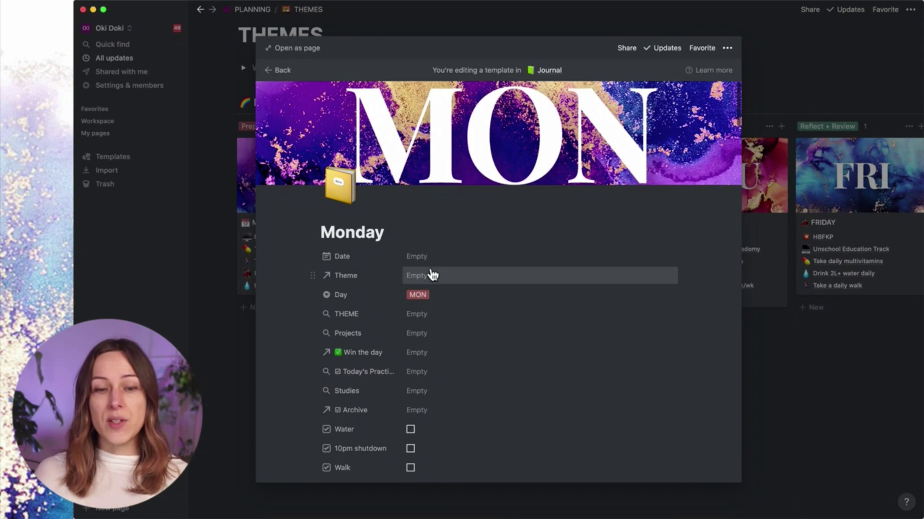
# Relink MONDAY from the Days list in the empty Theme relation.
pyautogui.click(433, 275)
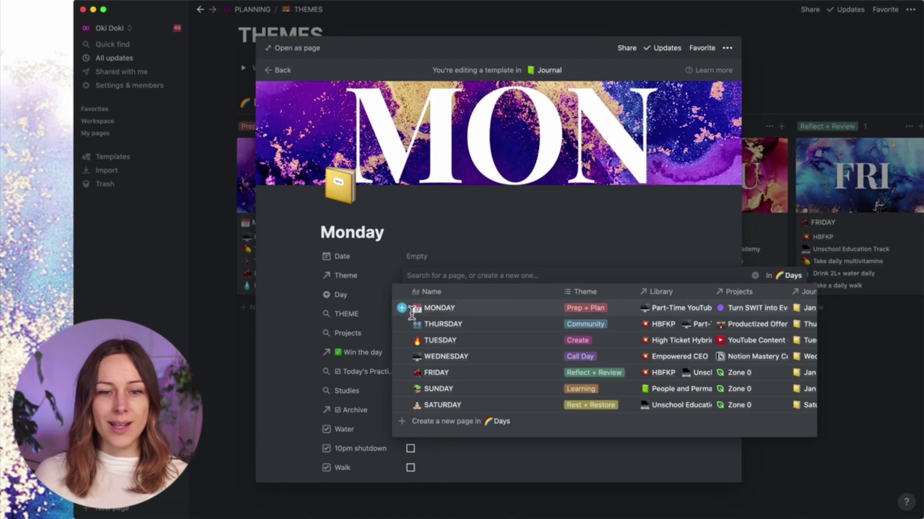
pyautogui.click(402, 307)
pyautogui.click(295, 287)
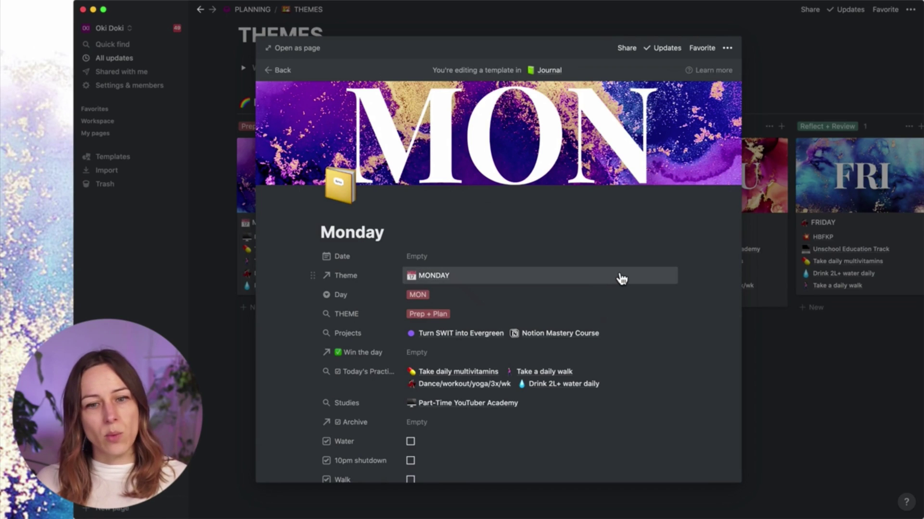
# Scroll through the Monday template to review its rolled-up projects and practices.
pyautogui.scroll(-2, 619, 278)
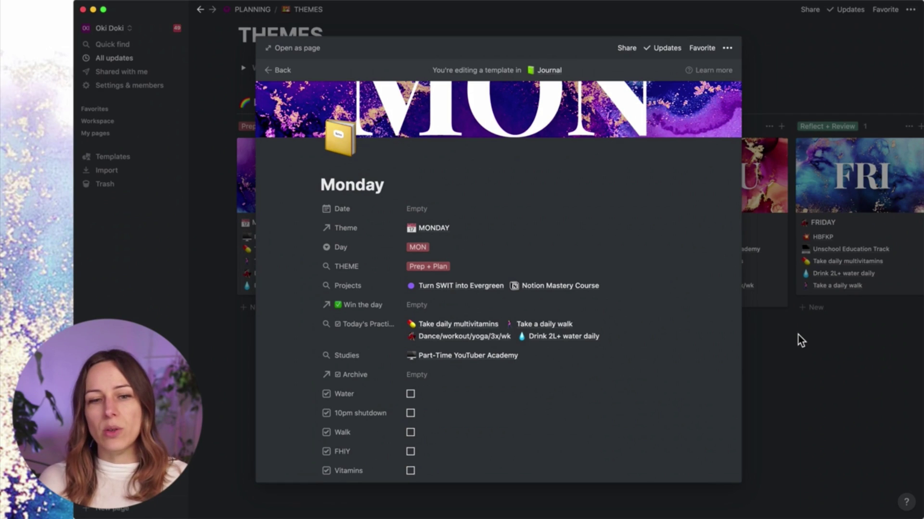
pyautogui.scroll(-1, 702, 369)
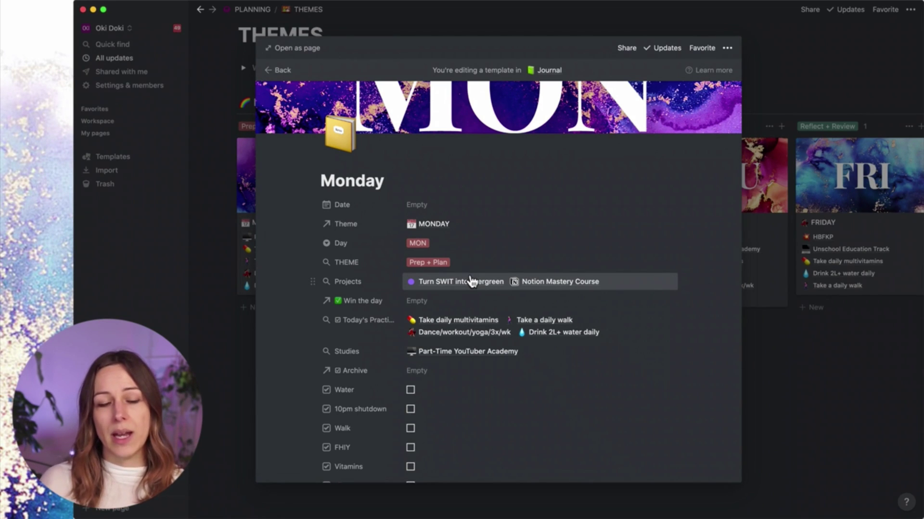
# Close the template and add a property named Actions to the MONDAY page.
pyautogui.press('Escape')
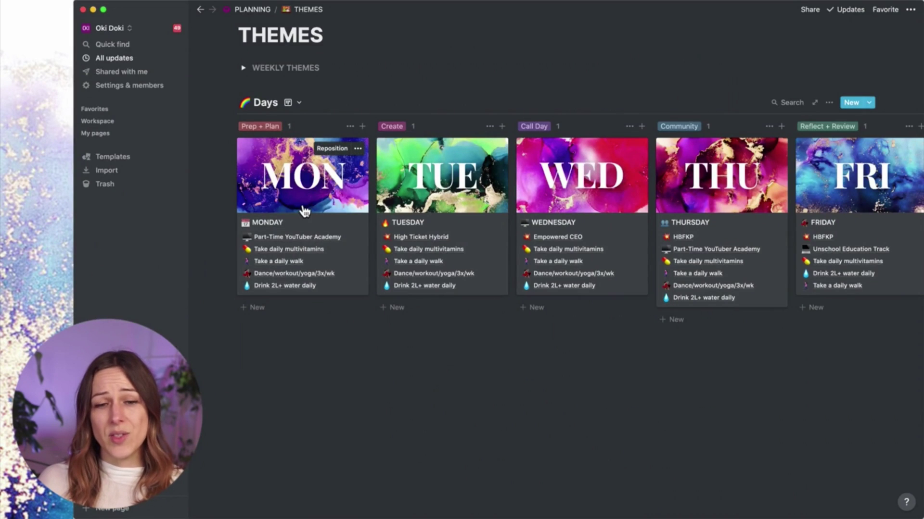
pyautogui.click(304, 211)
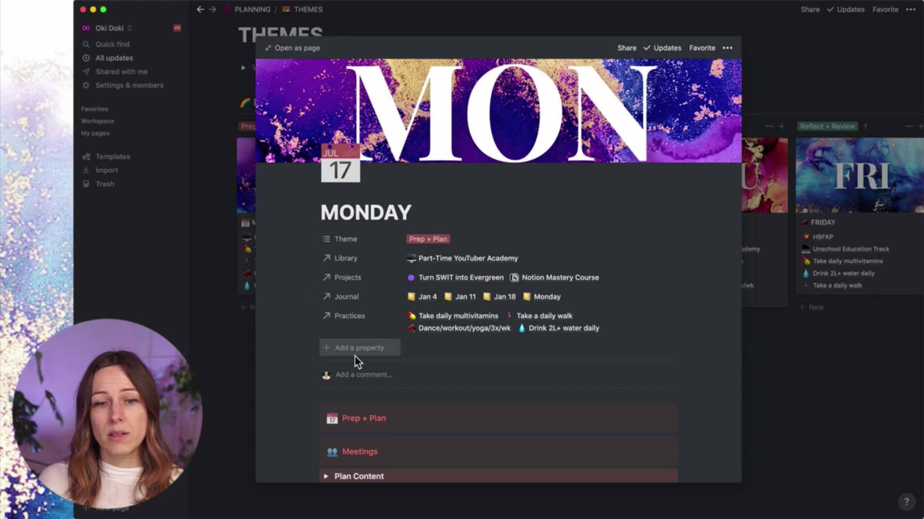
pyautogui.click(347, 349)
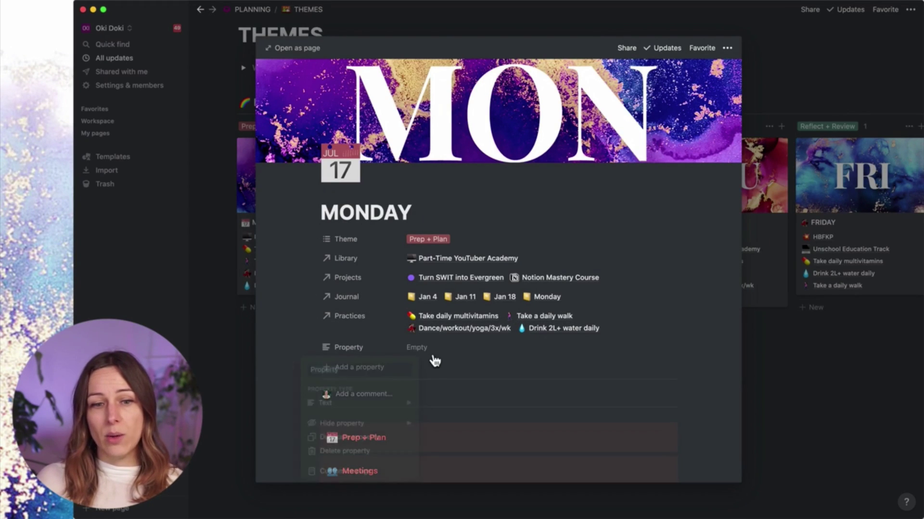
pyautogui.write('Actions')
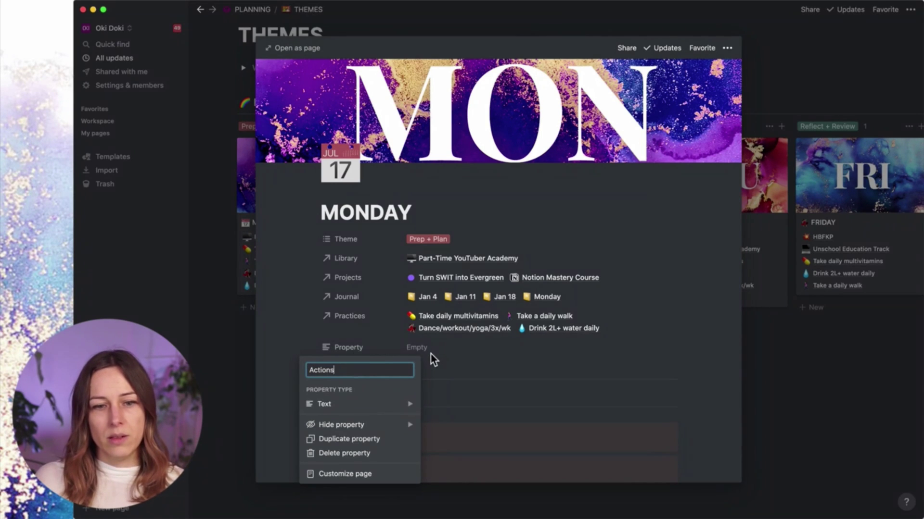
pyautogui.press('Return')
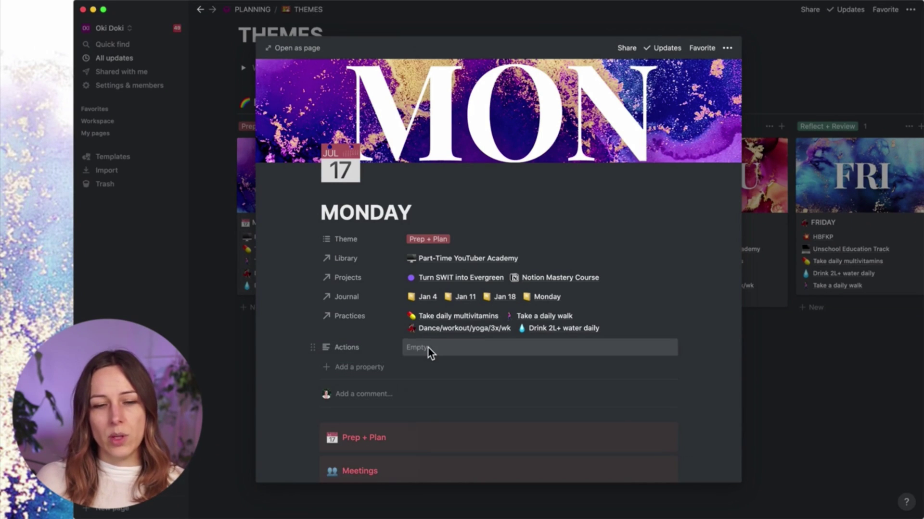
pyautogui.click(429, 348)
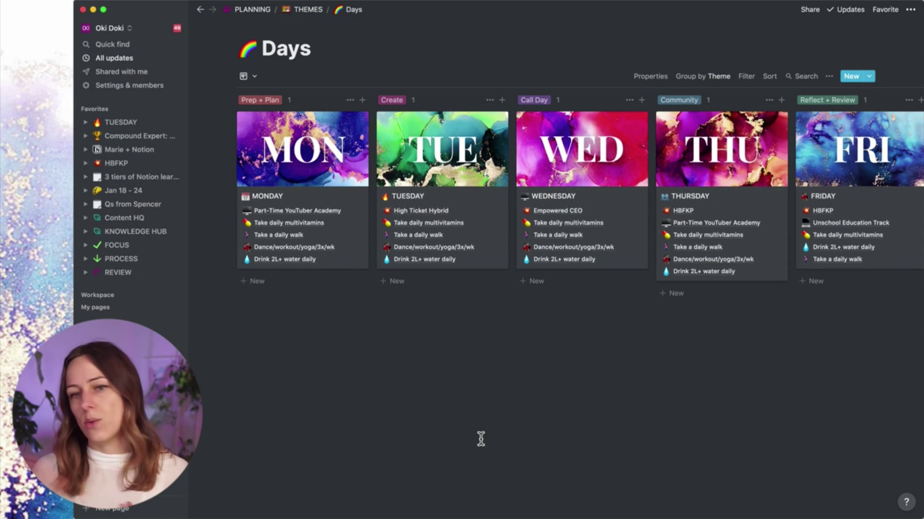
# Collapse the Favorites section in the sidebar.
pyautogui.click(149, 109)
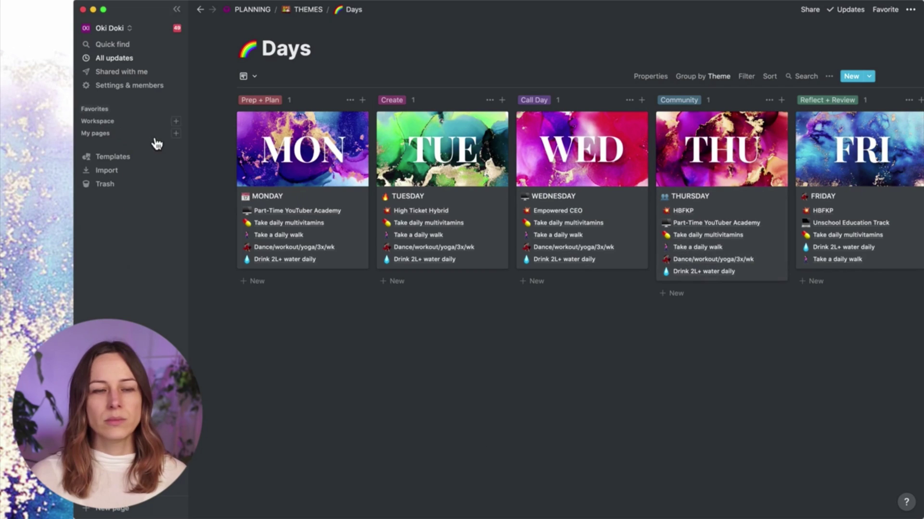